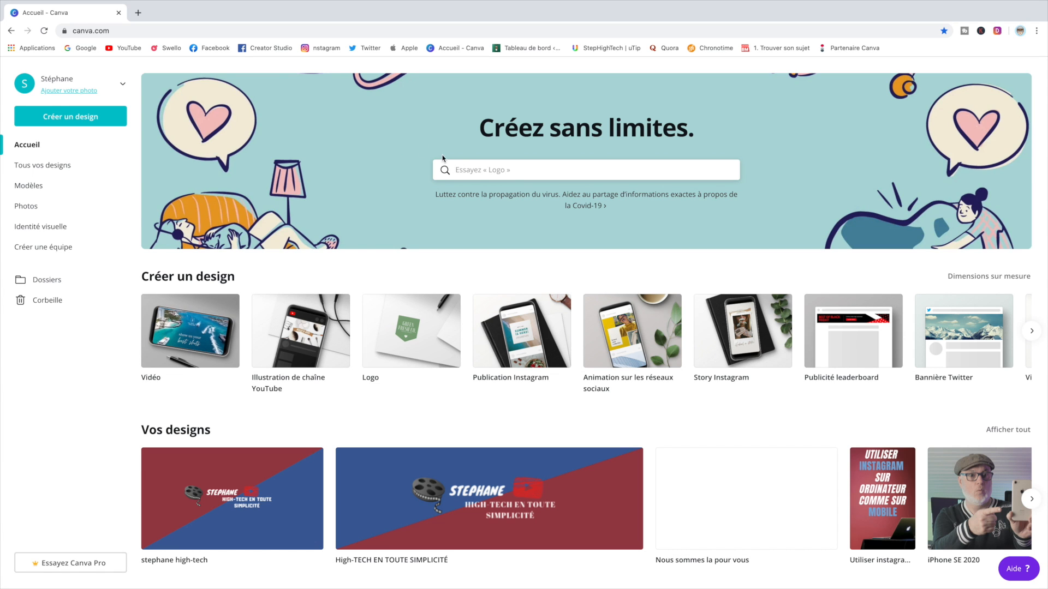
# Step: Search the templates for "banniere youtube", choose the "Illustration de chaîne YouTube" category and create a blank design from it
pyautogui.click(29, 185)
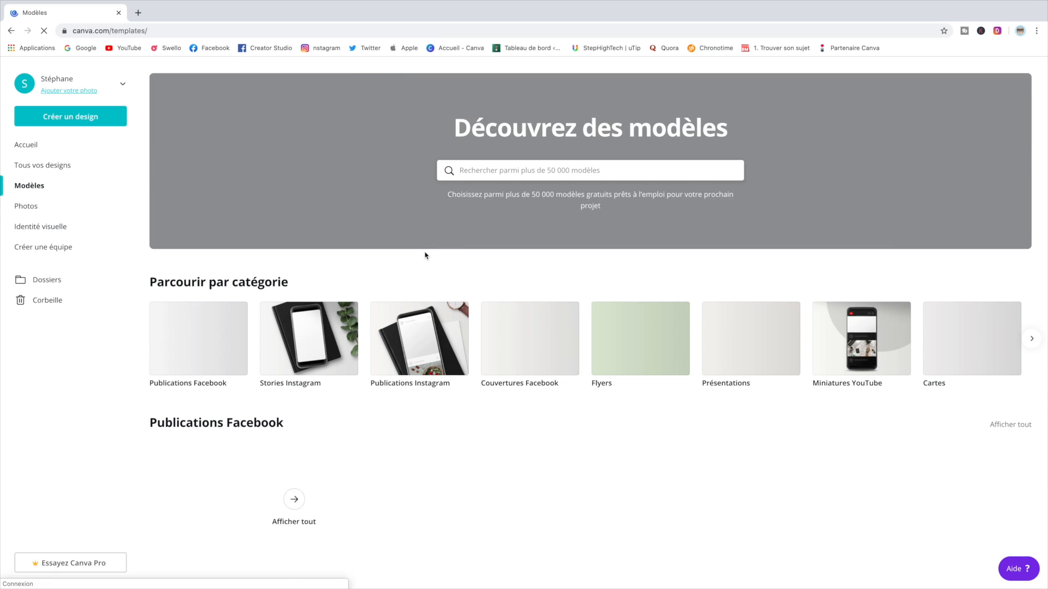
pyautogui.click(489, 170)
pyautogui.write('banniere ')
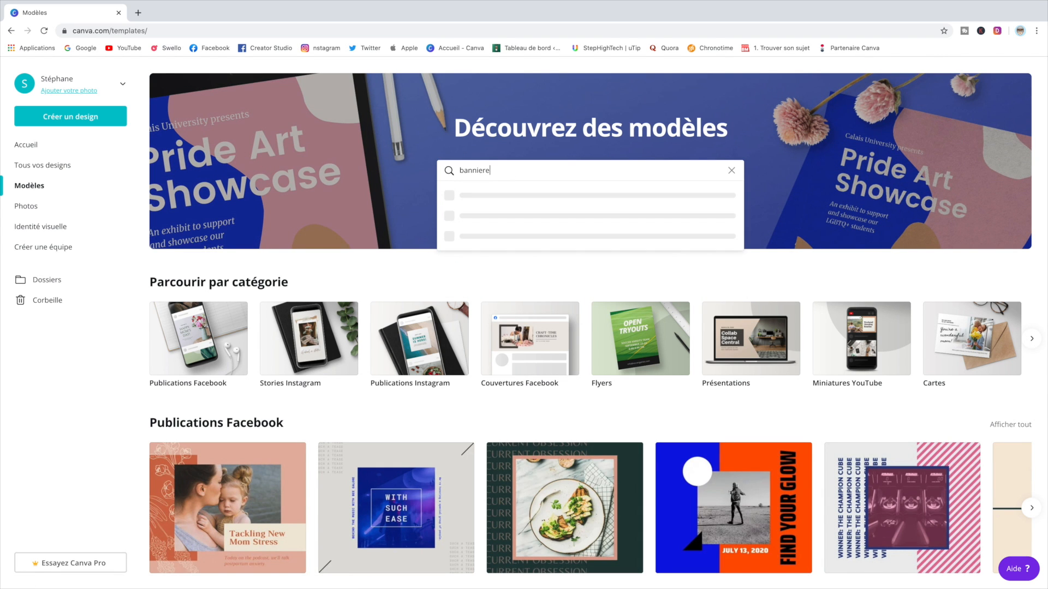
pyautogui.write('youtube')
pyautogui.scroll(-2, 544, 257)
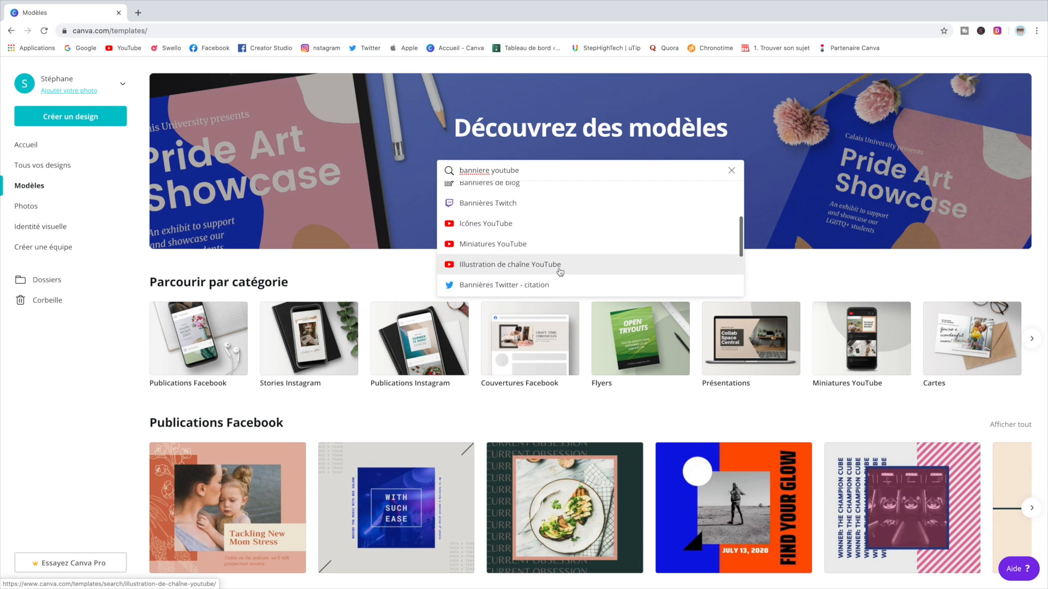
pyautogui.click(571, 269)
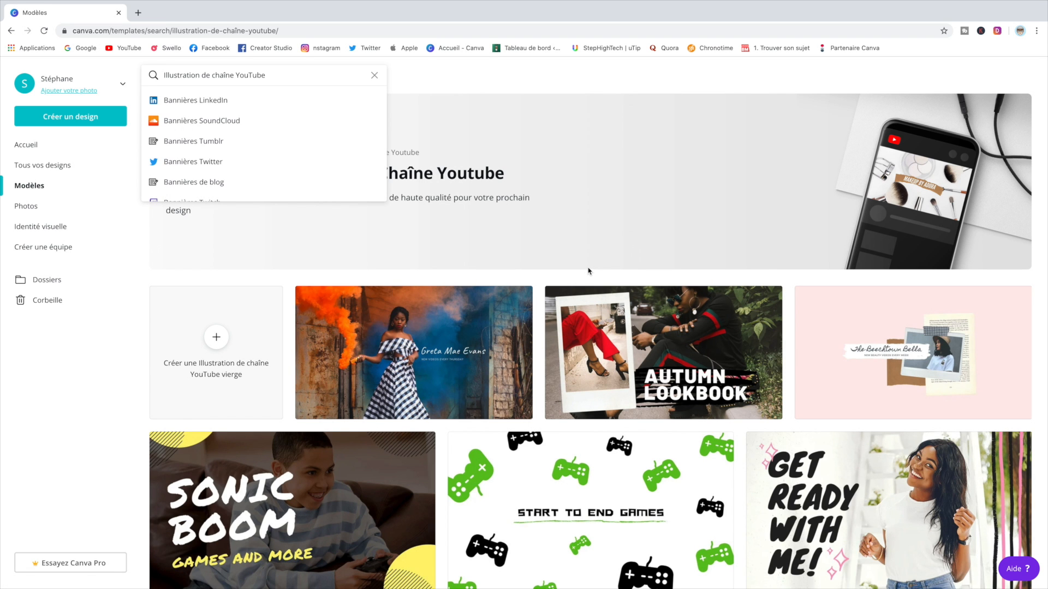
pyautogui.click(181, 249)
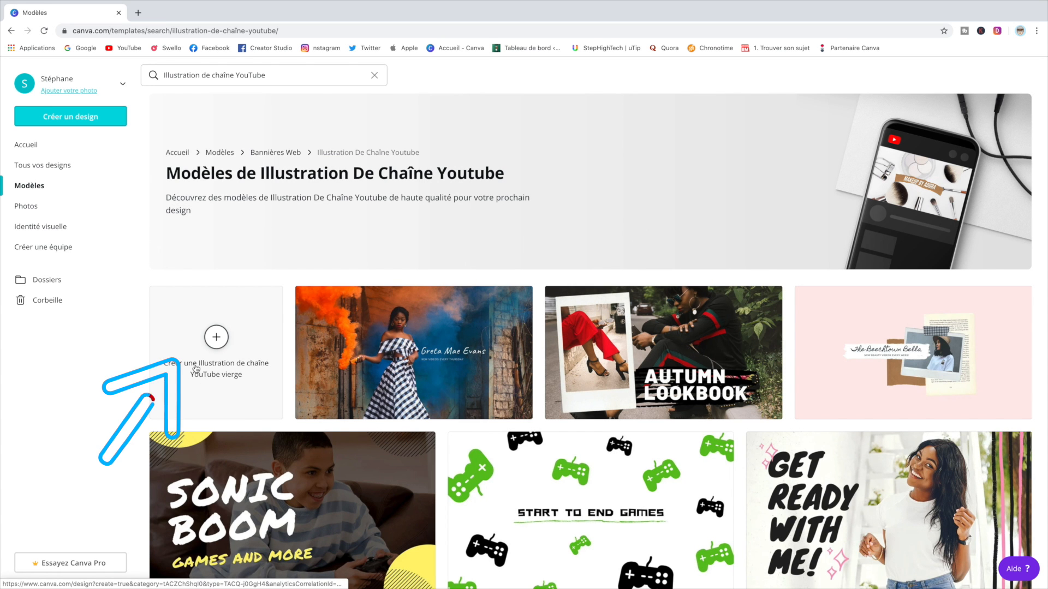
pyautogui.click(221, 372)
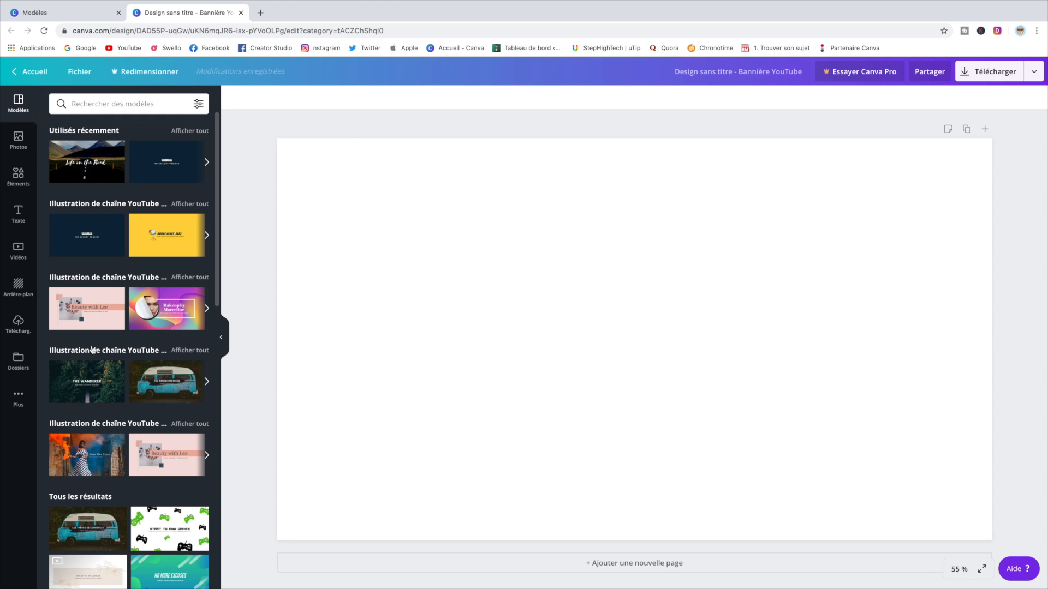
# Step: Add the uploaded YouTube safe-area guide image to the page and enlarge it to cover the whole canvas
pyautogui.click(21, 328)
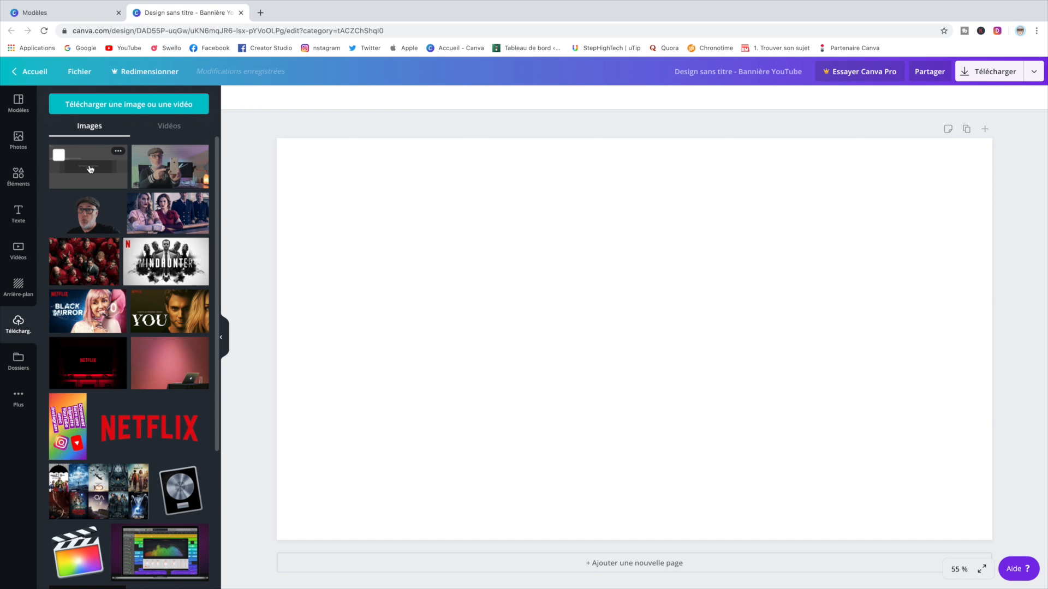
pyautogui.click(90, 169)
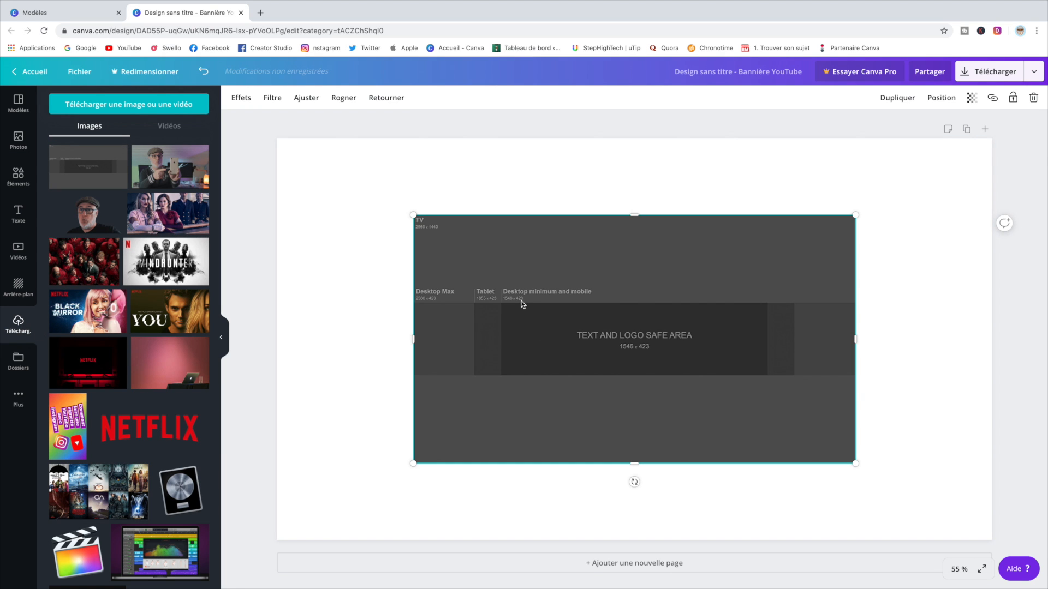
pyautogui.moveTo(413, 215); pyautogui.dragTo(265, 152)
pyautogui.moveTo(856, 464); pyautogui.dragTo(991, 541)
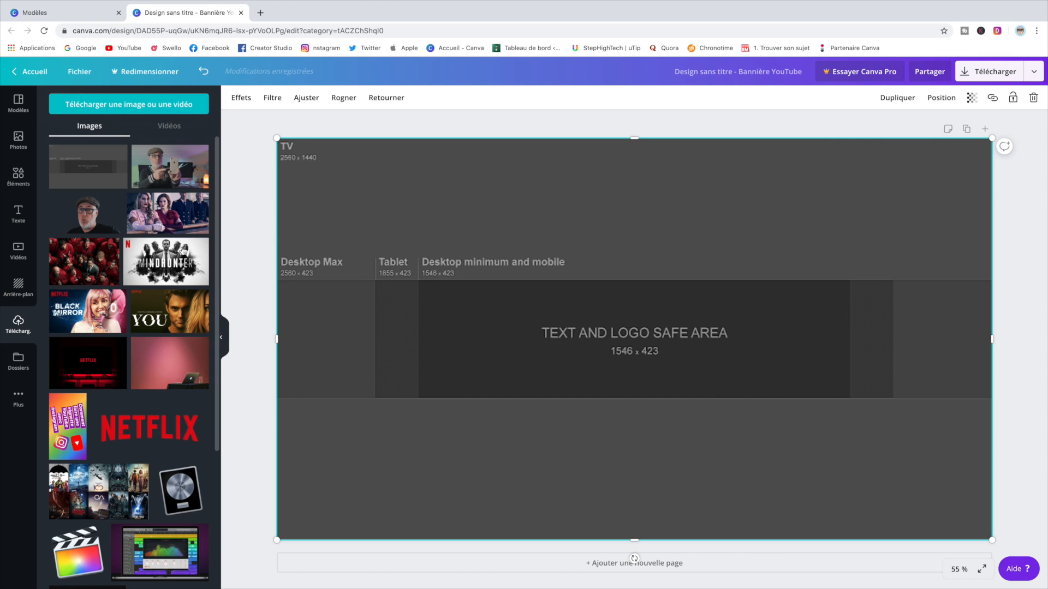
# Step: Add the "L'atelier du chocolat" font combination, place it in the right half of the safe area and ungroup it
pyautogui.click(19, 218)
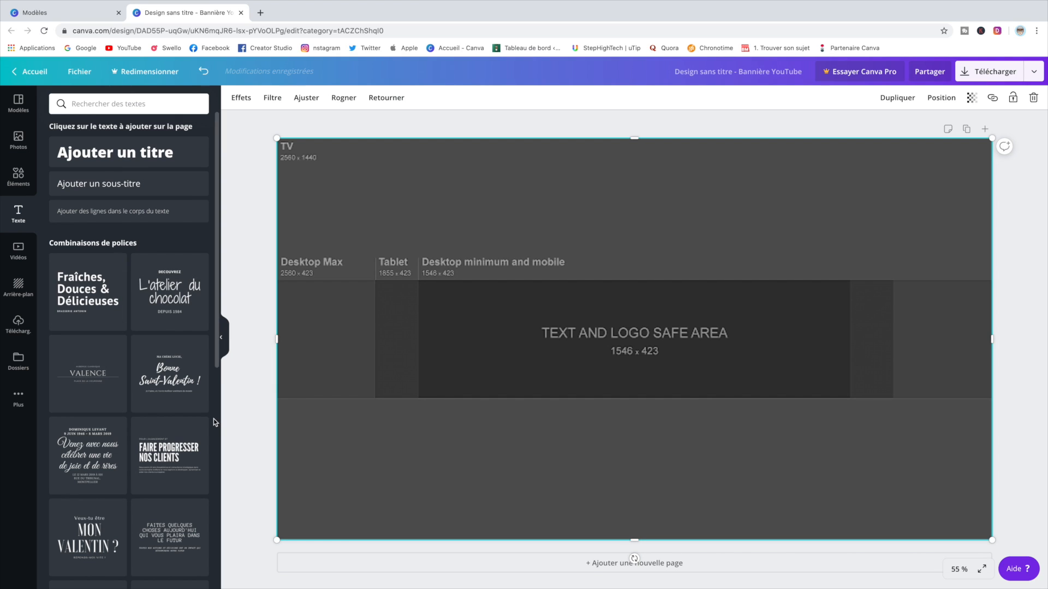
pyautogui.click(182, 298)
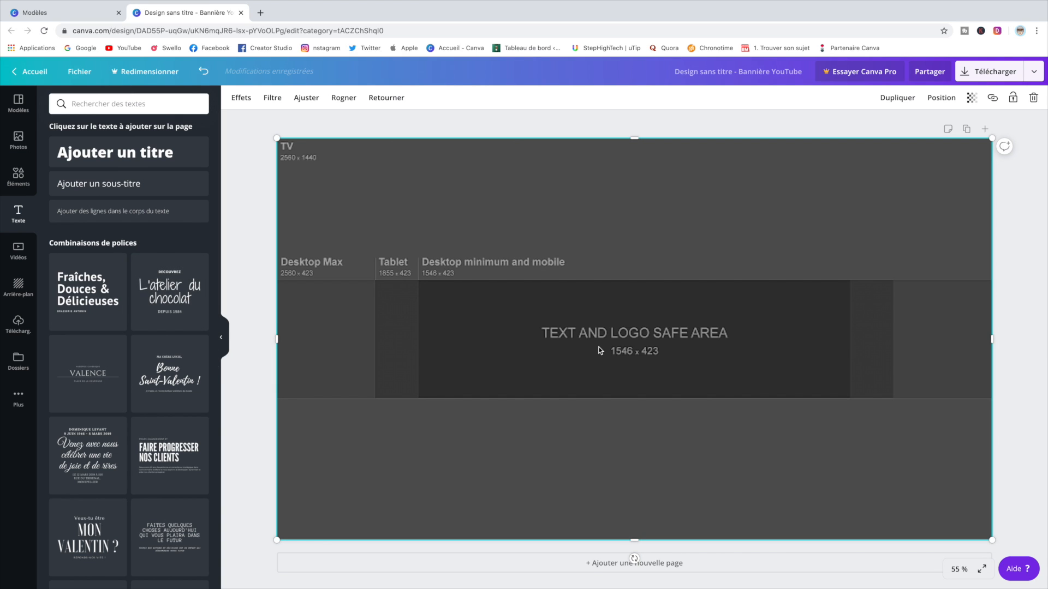
pyautogui.moveTo(610, 331); pyautogui.dragTo(742, 330)
pyautogui.click(848, 98)
# Step: Place "DEPUIS 1984" just below the "L'atelier du chocolat" title and delete the "DÉCOUVREZ" text
pyautogui.moveTo(550, 287); pyautogui.dragTo(616, 431)
pyautogui.click(519, 395)
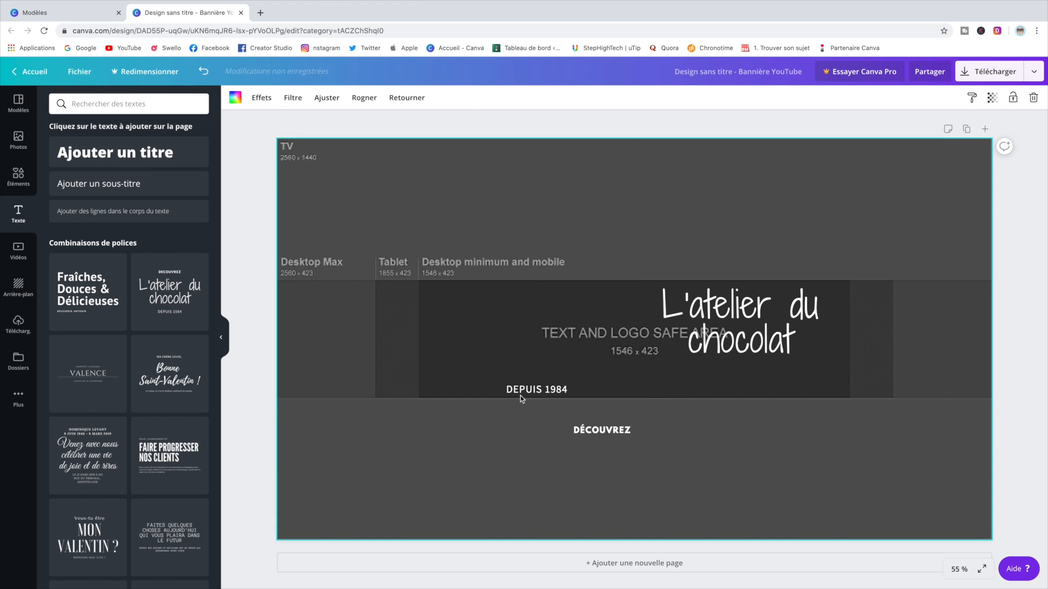
pyautogui.moveTo(534, 392); pyautogui.dragTo(746, 374)
pyautogui.click(622, 437)
pyautogui.click(620, 431)
pyautogui.press('Delete')
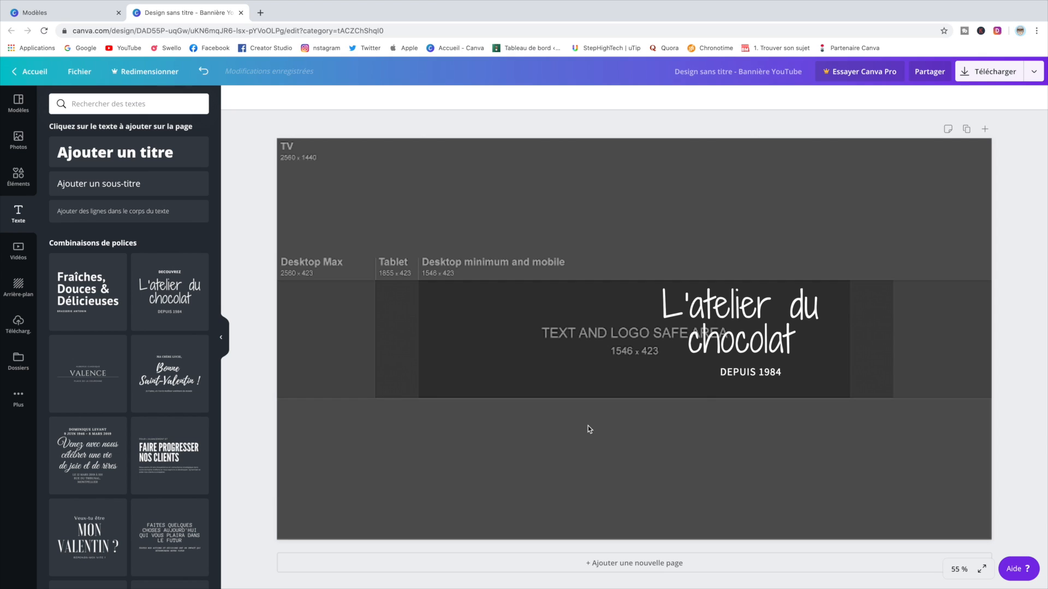
# Step: Shift the "L'atelier du chocolat" title slightly to the right, near the right edge of the safe area
pyautogui.click(742, 355)
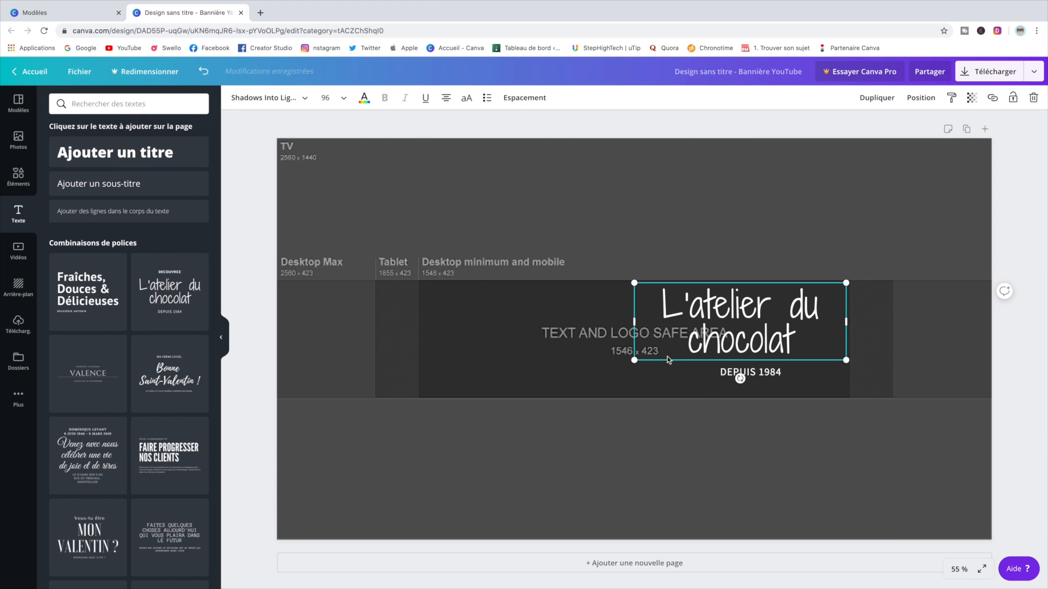
pyautogui.moveTo(756, 314); pyautogui.dragTo(823, 313)
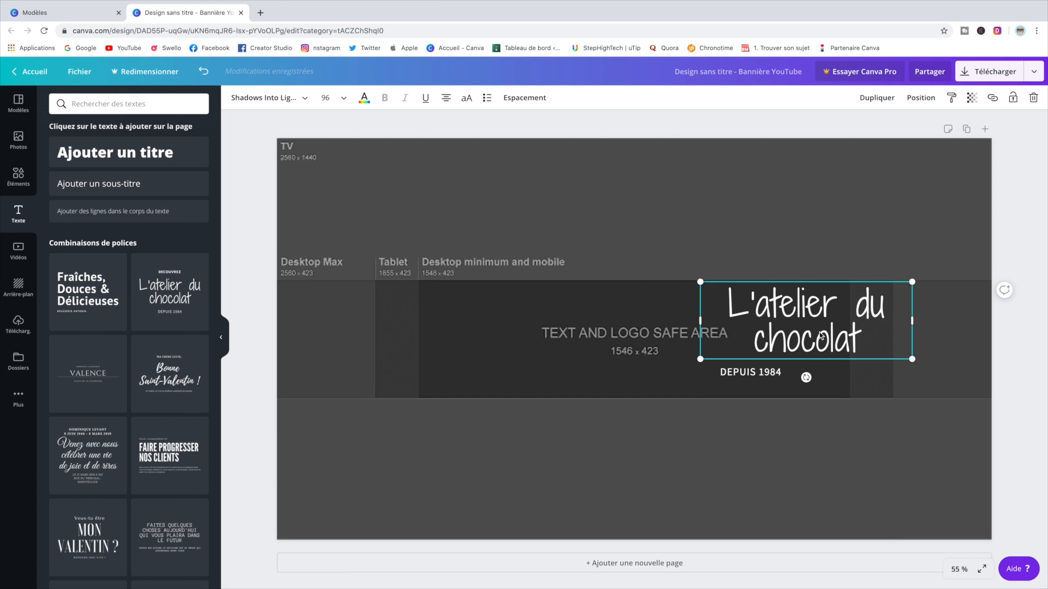
pyautogui.moveTo(777, 318); pyautogui.dragTo(735, 319)
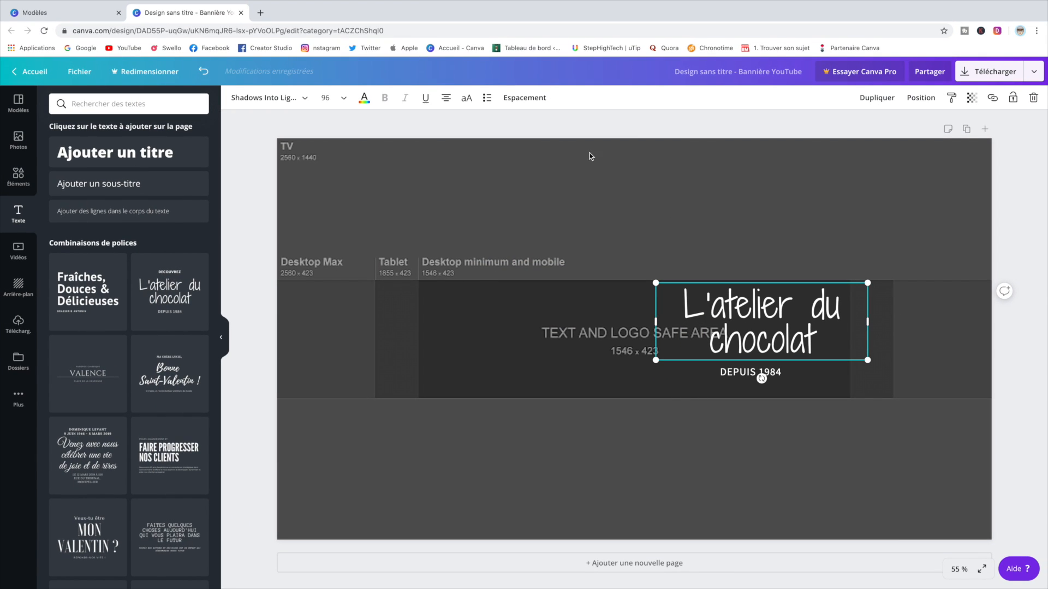
pyautogui.click(308, 100)
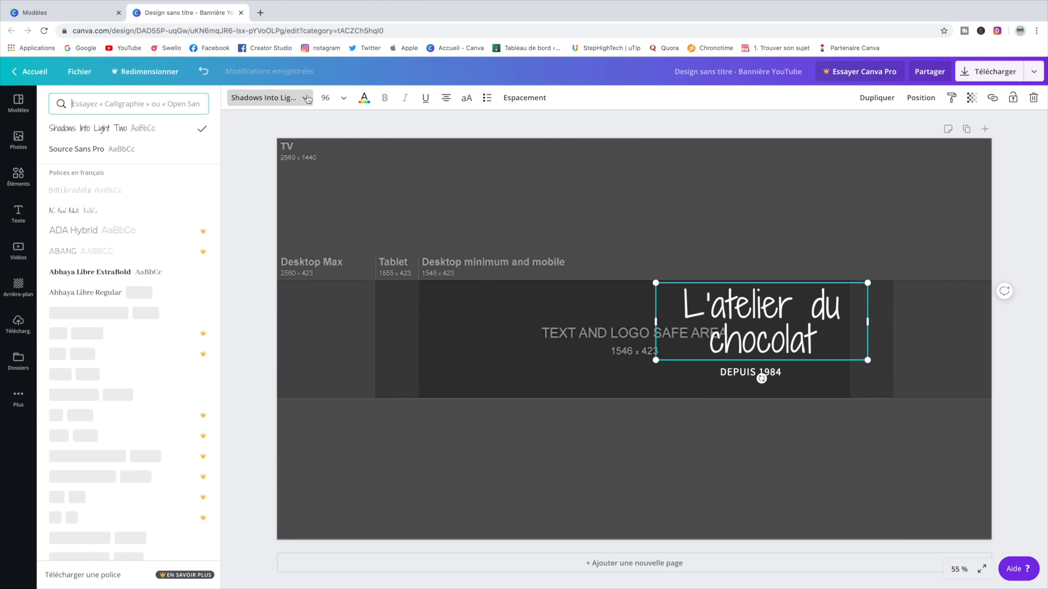
pyautogui.click(339, 100)
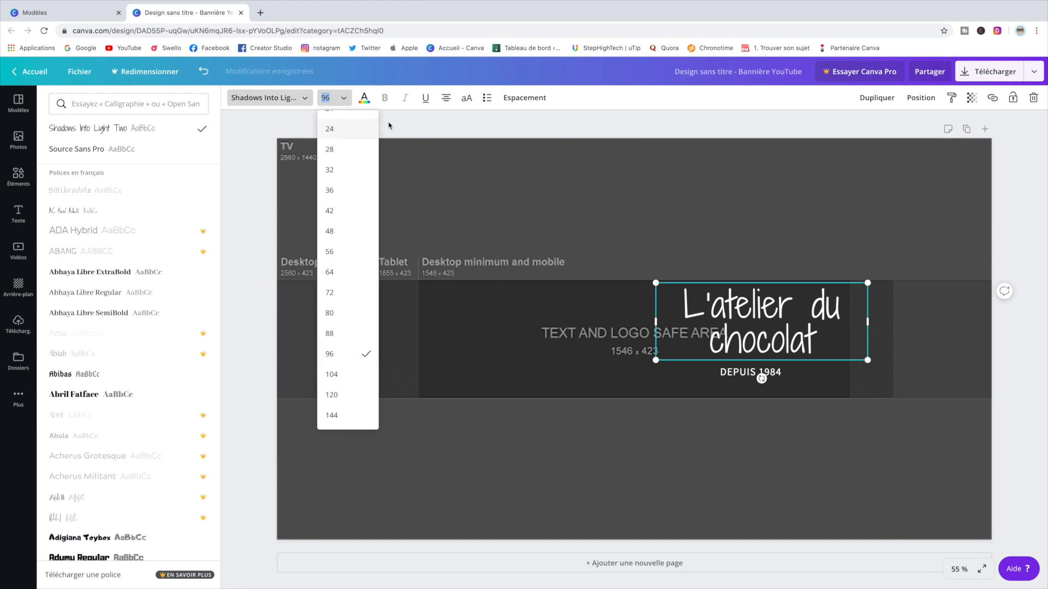
pyautogui.press('Escape')
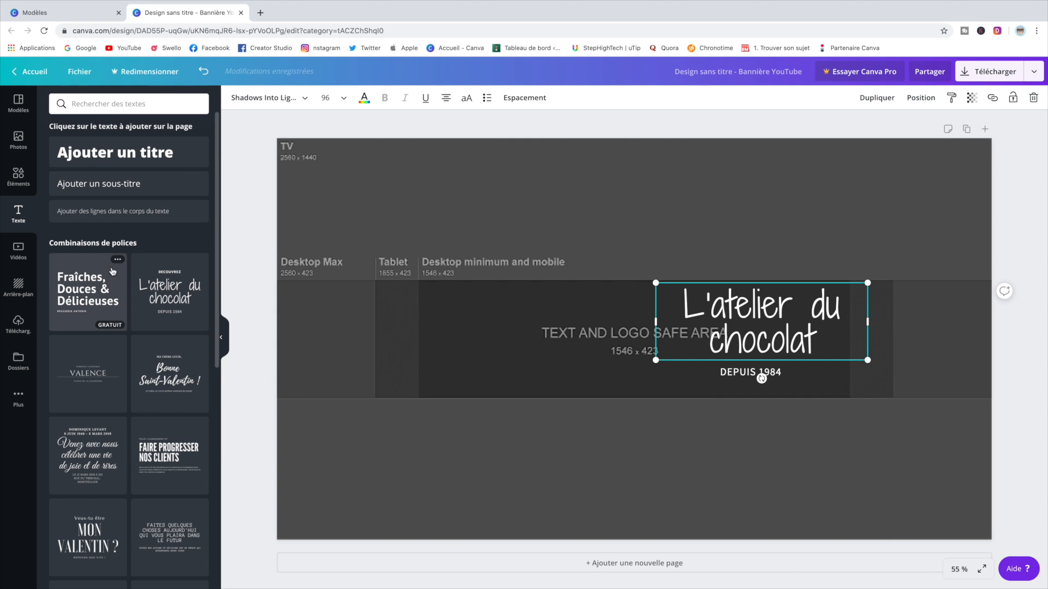
# Step: Add the recently used photo of a laptop on a wooden table behind the text and scale it down proportionally
pyautogui.click(19, 147)
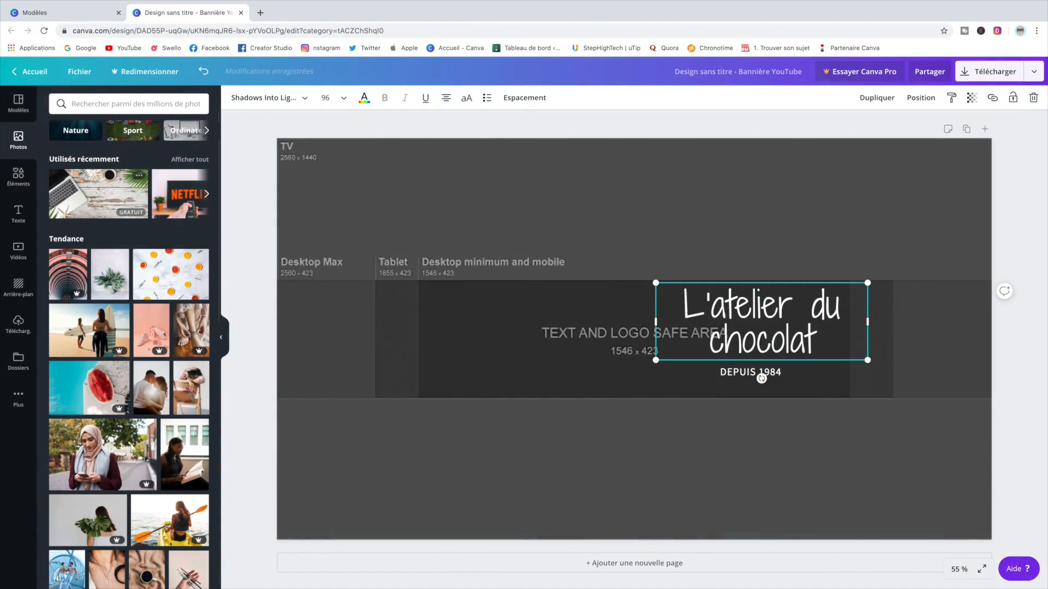
pyautogui.click(429, 468)
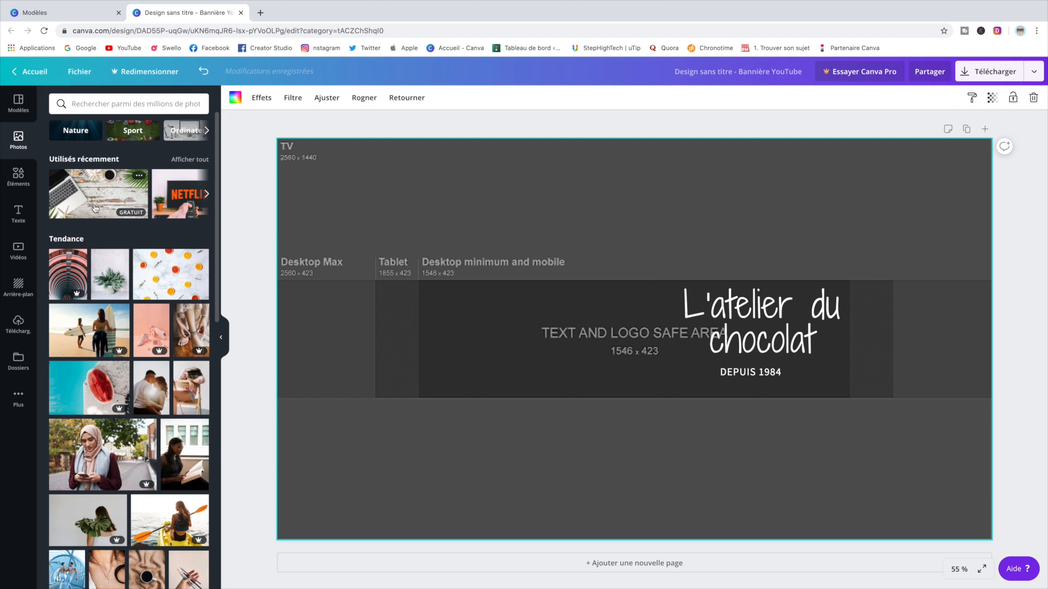
pyautogui.click(95, 198)
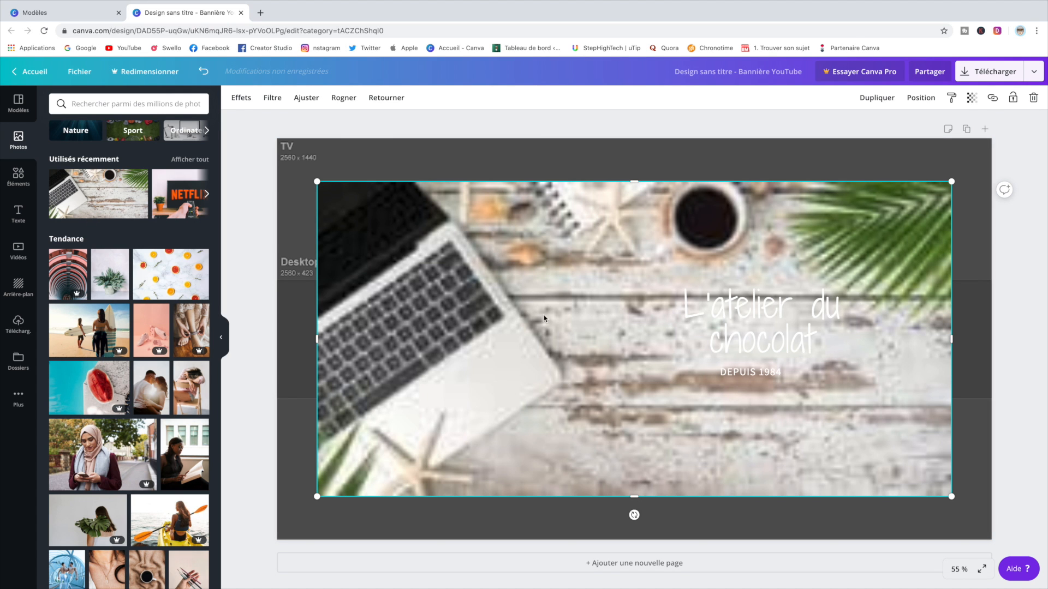
pyautogui.moveTo(491, 287); pyautogui.dragTo(462, 246)
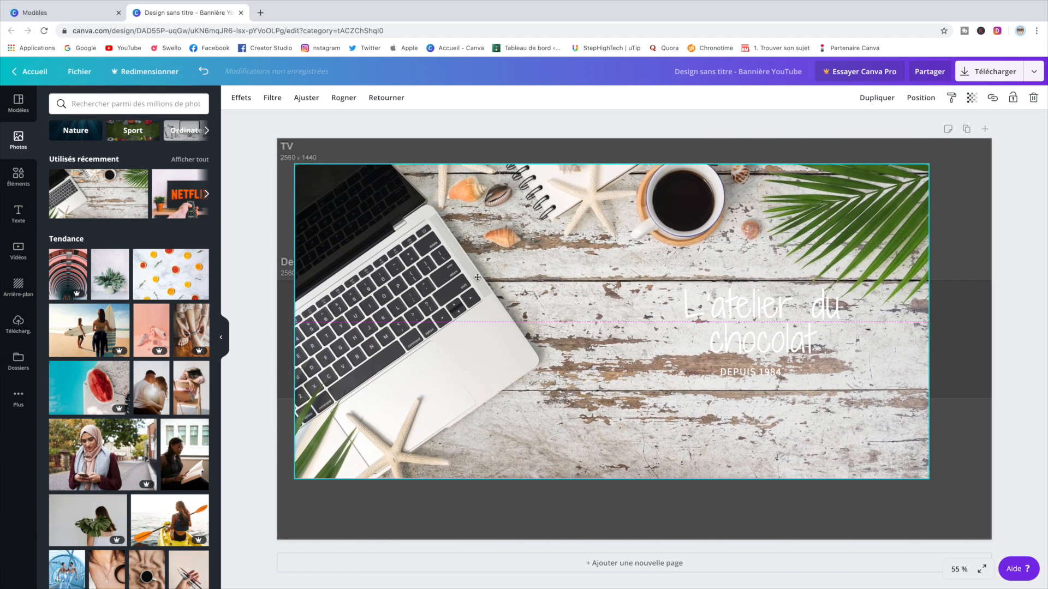
pyautogui.moveTo(295, 479); pyautogui.dragTo(501, 345)
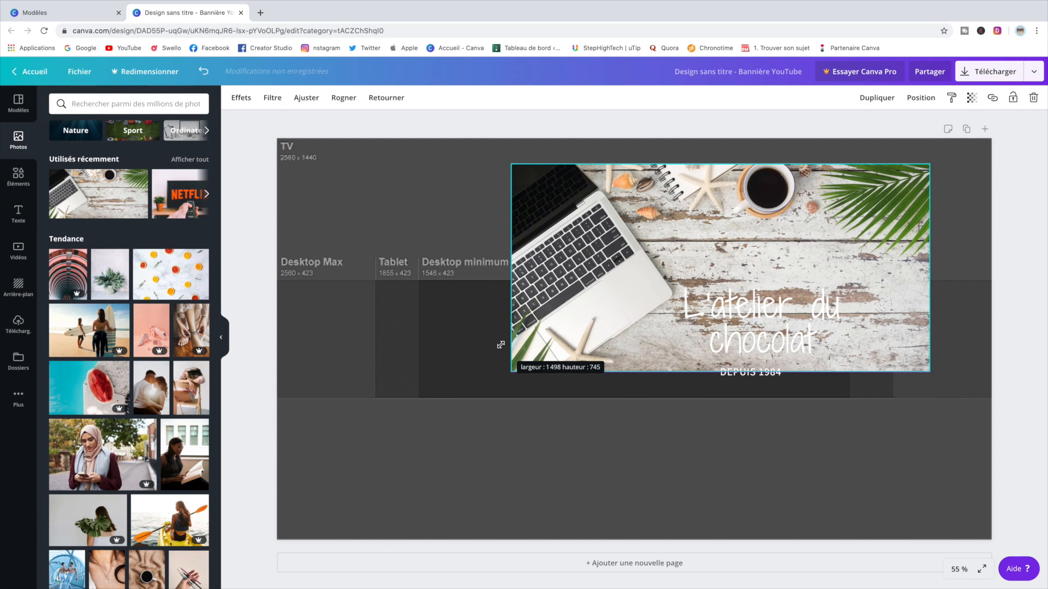
# Step: Move the laptop photo over the "TEXT AND LOGO SAFE AREA" zone and crop its edges to match that zone
pyautogui.moveTo(674, 182); pyautogui.dragTo(644, 284)
pyautogui.moveTo(643, 415); pyautogui.dragTo(644, 399)
pyautogui.moveTo(437, 339); pyautogui.dragTo(419, 340)
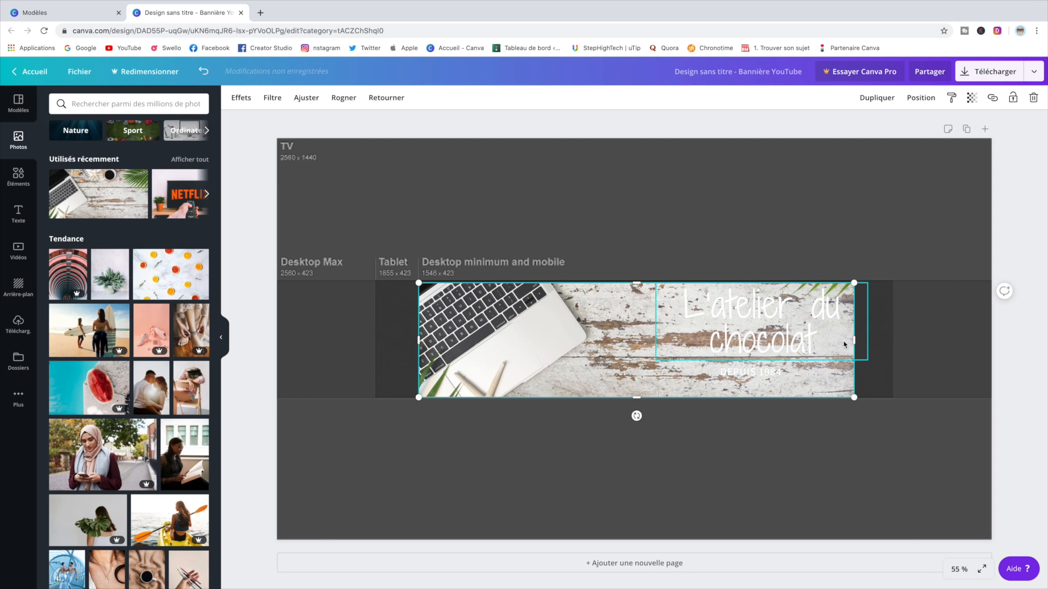
pyautogui.moveTo(635, 284); pyautogui.dragTo(635, 280)
# Step: Change the "L'atelier du chocolat" title's colour to the darkest grey from the guide image's photo colours
pyautogui.click(735, 308)
pyautogui.click(364, 99)
pyautogui.click(115, 248)
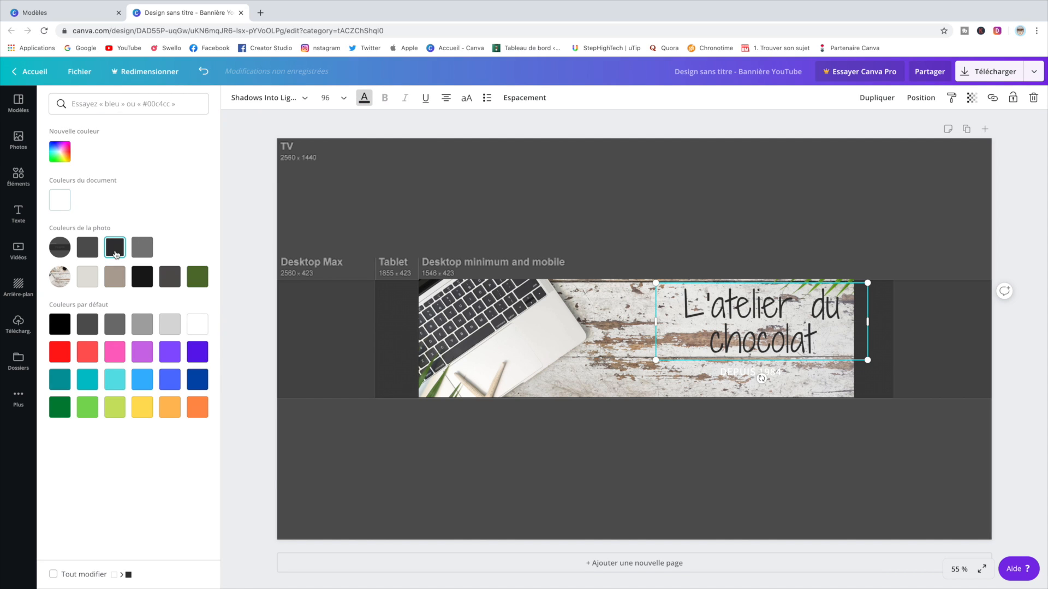
pyautogui.click(1031, 402)
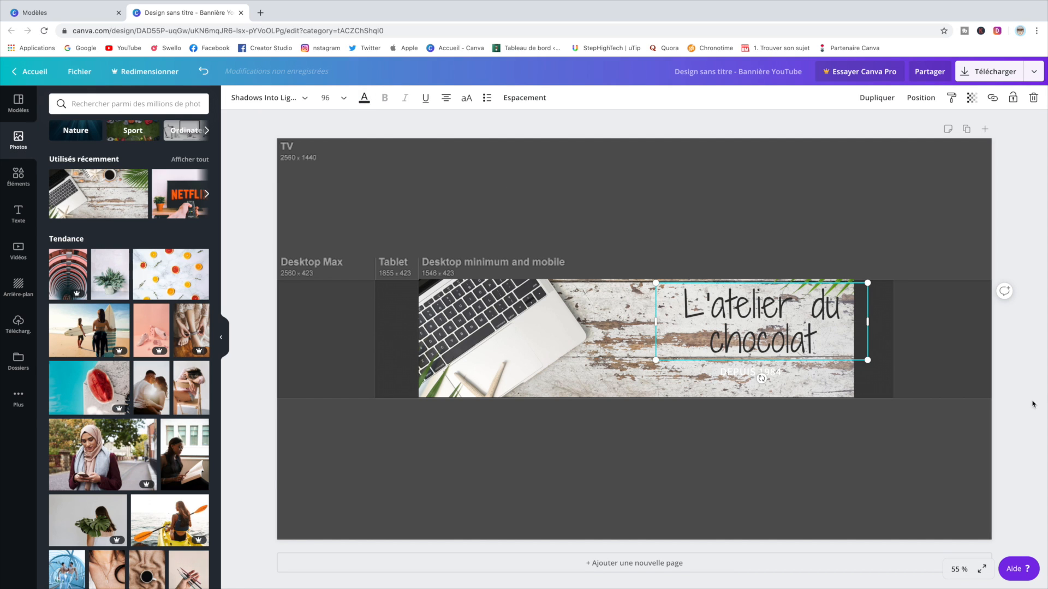
# Step: Make the "DEPUIS 1984" text bold and give it the same dark grey document colour as the title
pyautogui.click(742, 376)
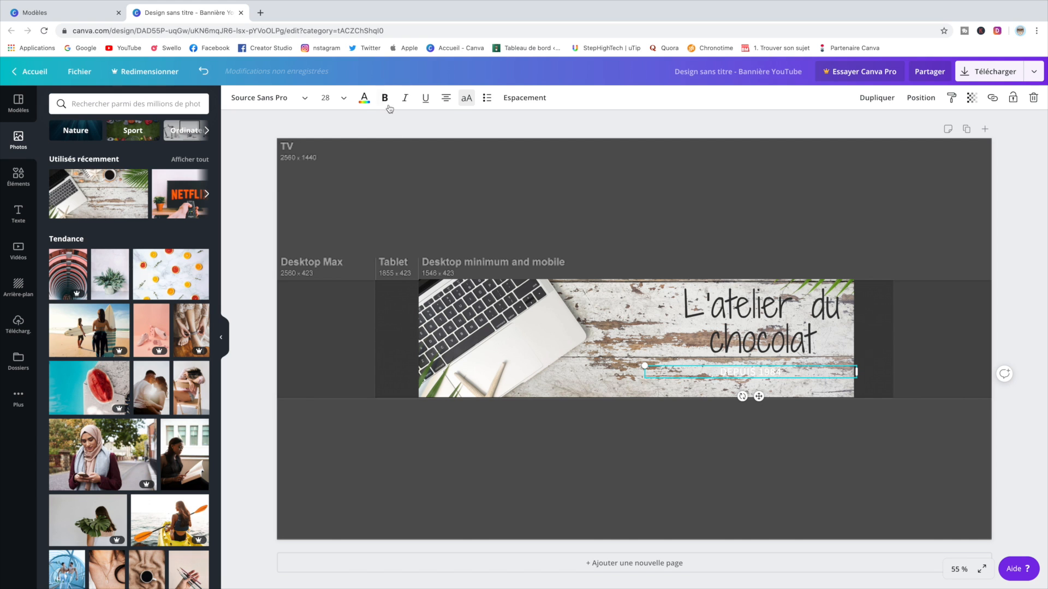
pyautogui.click(365, 98)
pyautogui.click(59, 200)
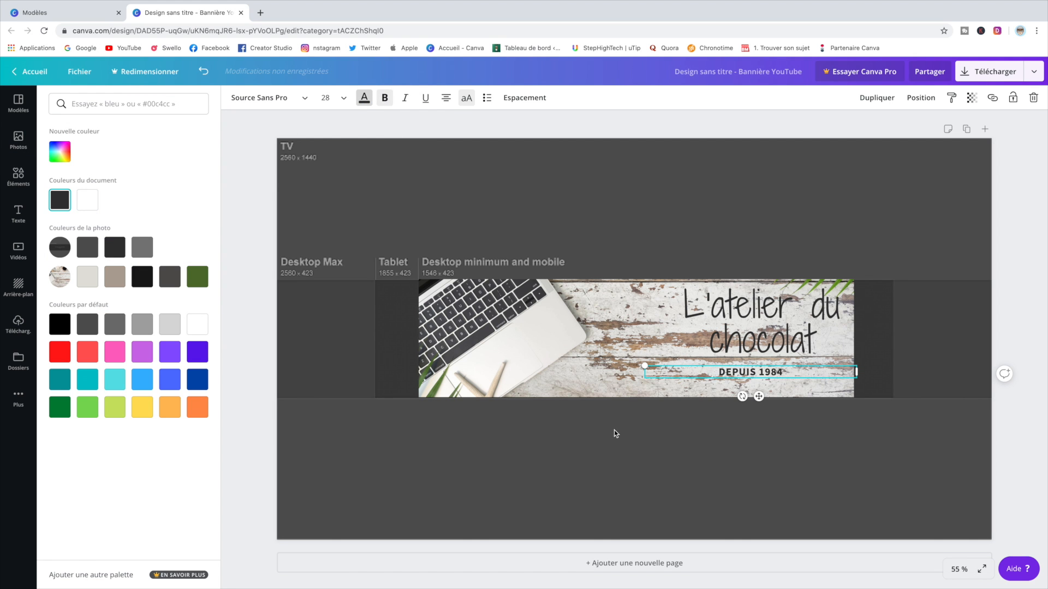
pyautogui.click(614, 430)
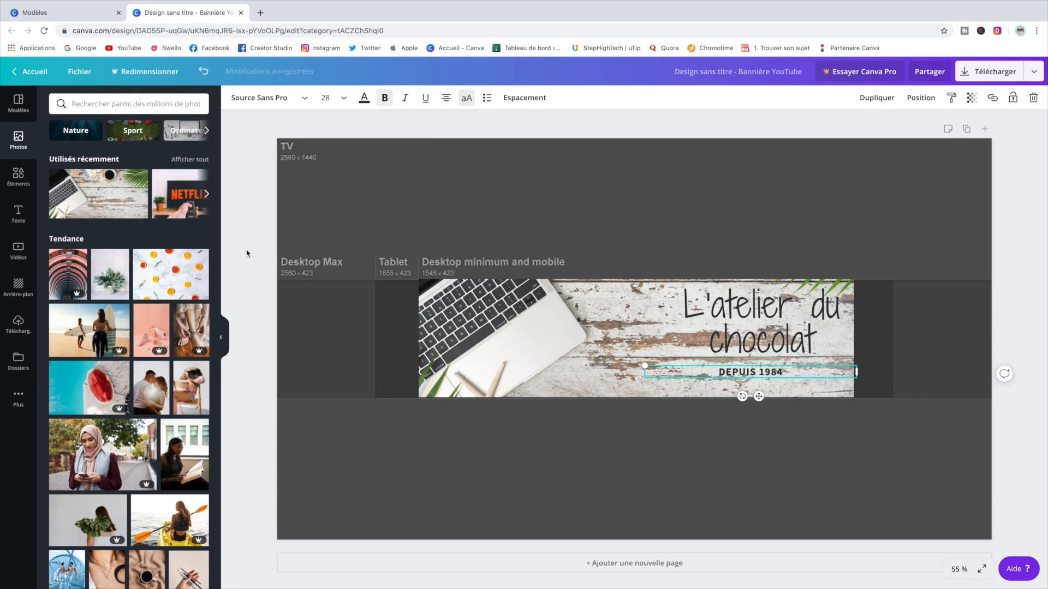
# Step: Insert the recently used red circled arrow element, move it above the photo and rotate it to point downwards
pyautogui.click(22, 180)
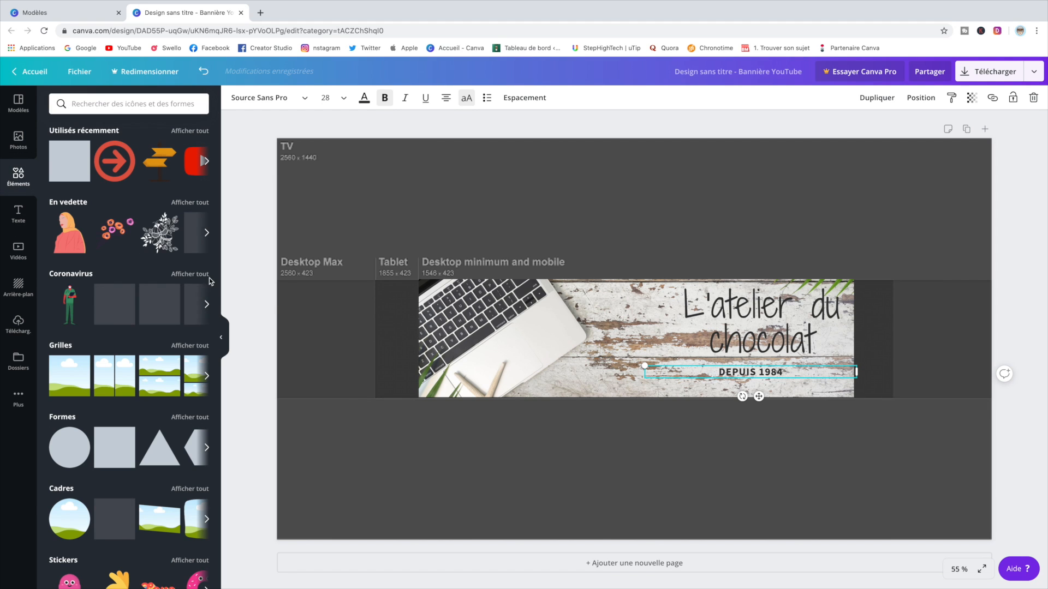
pyautogui.click(113, 166)
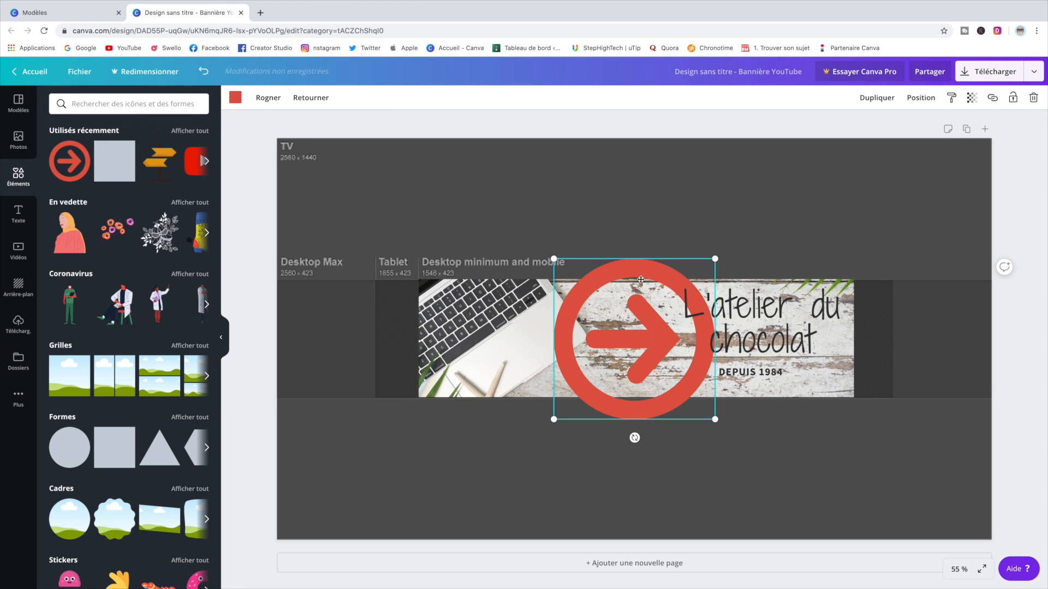
pyautogui.moveTo(641, 279); pyautogui.dragTo(744, 159)
pyautogui.moveTo(736, 309); pyautogui.dragTo(554, 175)
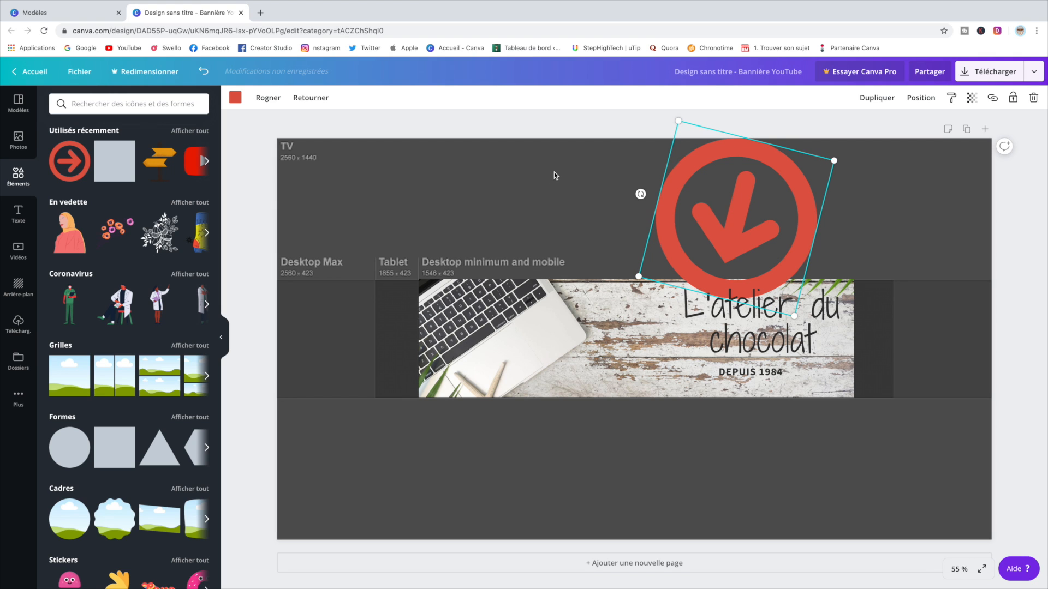
# Step: Shrink the red circled arrow and place it just right of the photo, inside the Tablet zone
pyautogui.moveTo(833, 160); pyautogui.dragTo(775, 186)
pyautogui.moveTo(739, 202); pyautogui.dragTo(748, 195)
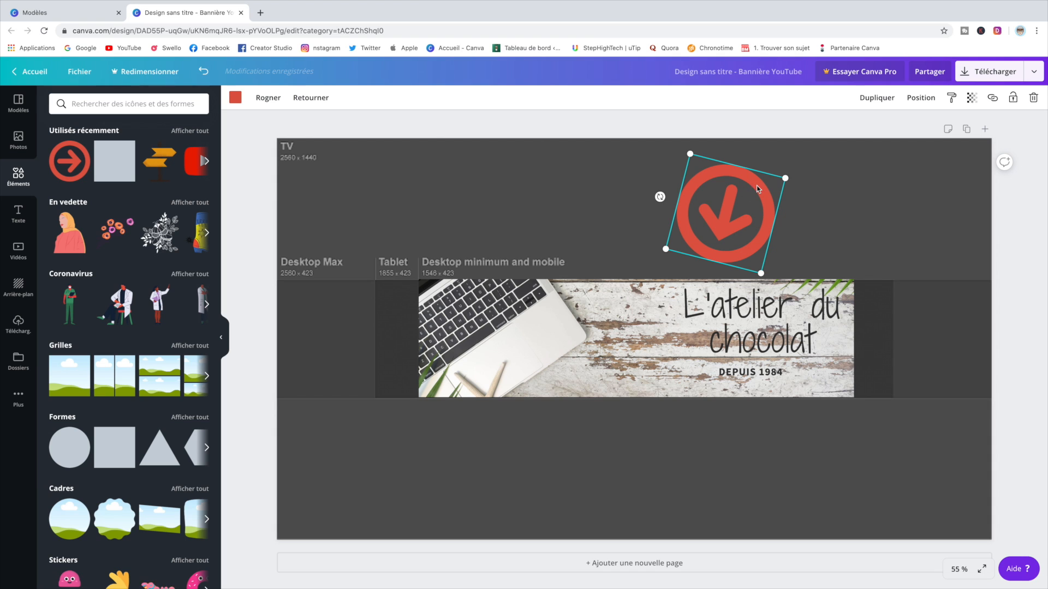
pyautogui.moveTo(785, 179); pyautogui.dragTo(746, 174)
pyautogui.moveTo(716, 208); pyautogui.dragTo(878, 325)
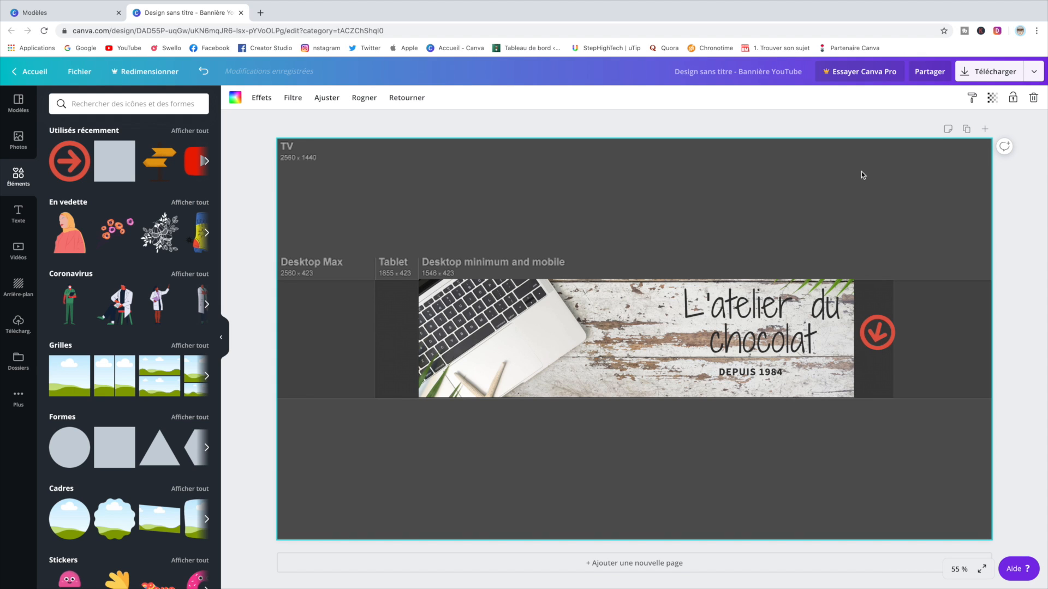
# Step: Apply the recently used YouTube banner template with the mountain road photo to the design
pyautogui.click(18, 140)
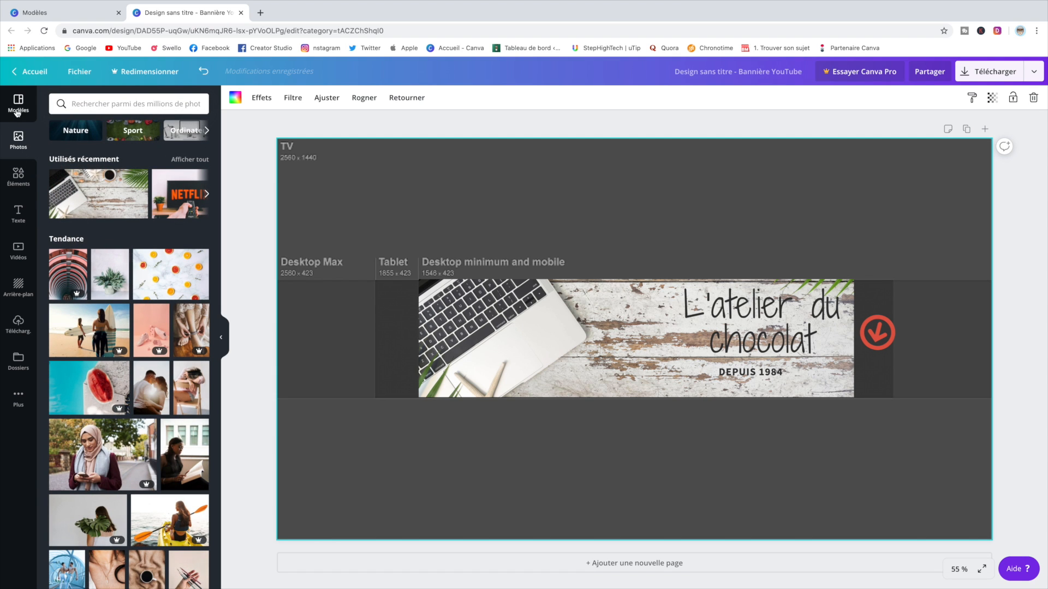
pyautogui.click(18, 103)
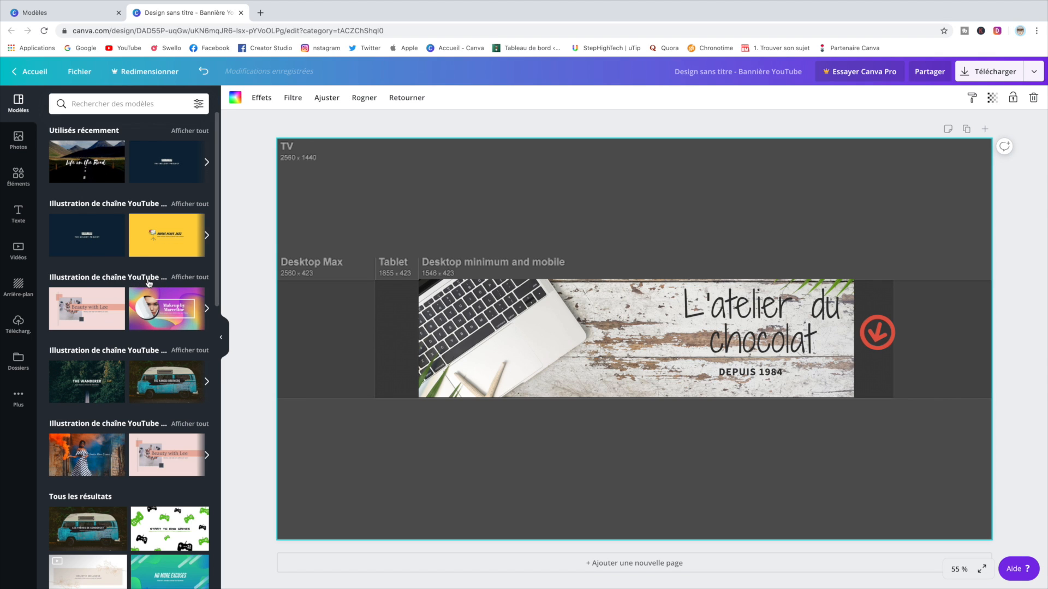
pyautogui.click(79, 152)
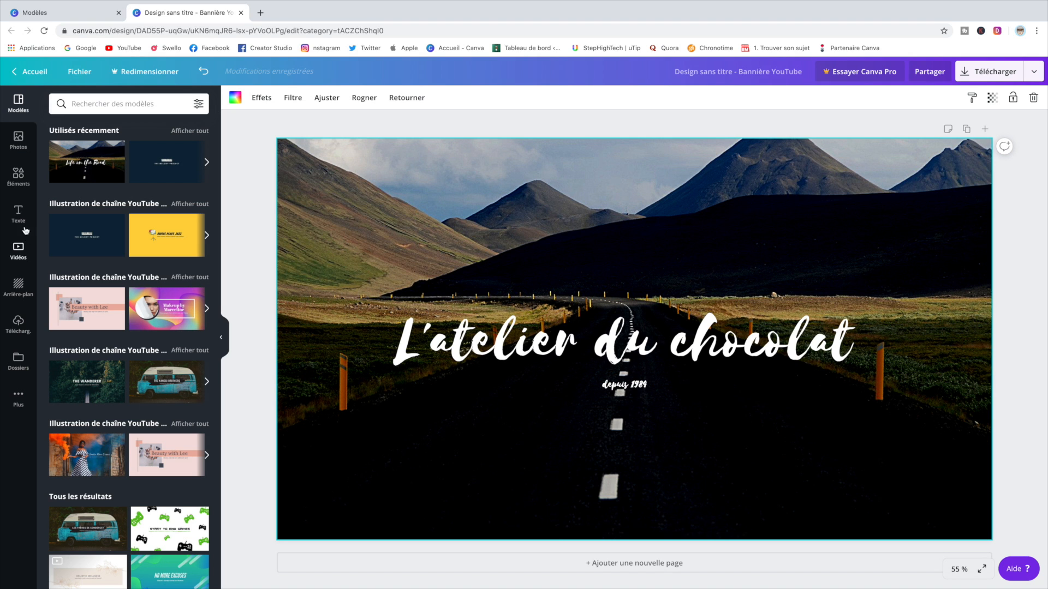
# Step: Overlay the uploaded safe-area guide image across the whole banner and set its transparency to 52
pyautogui.click(19, 288)
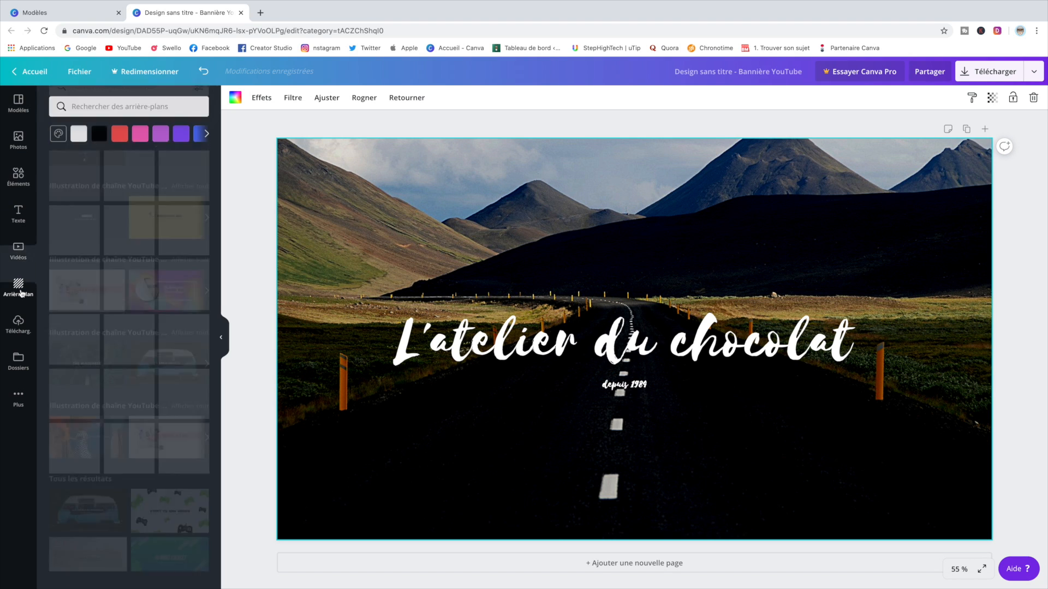
pyautogui.click(19, 324)
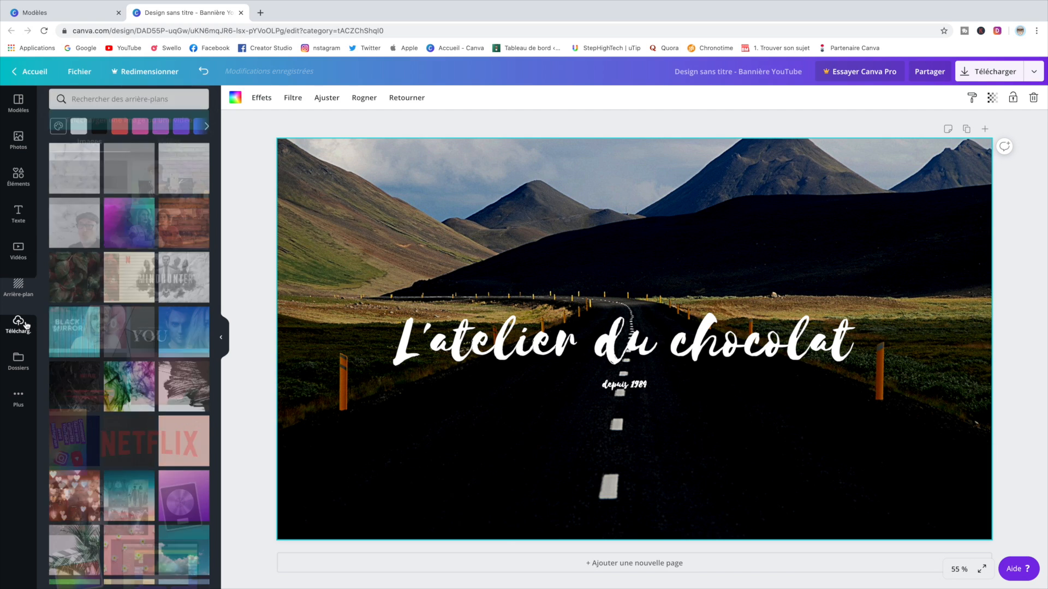
pyautogui.click(87, 166)
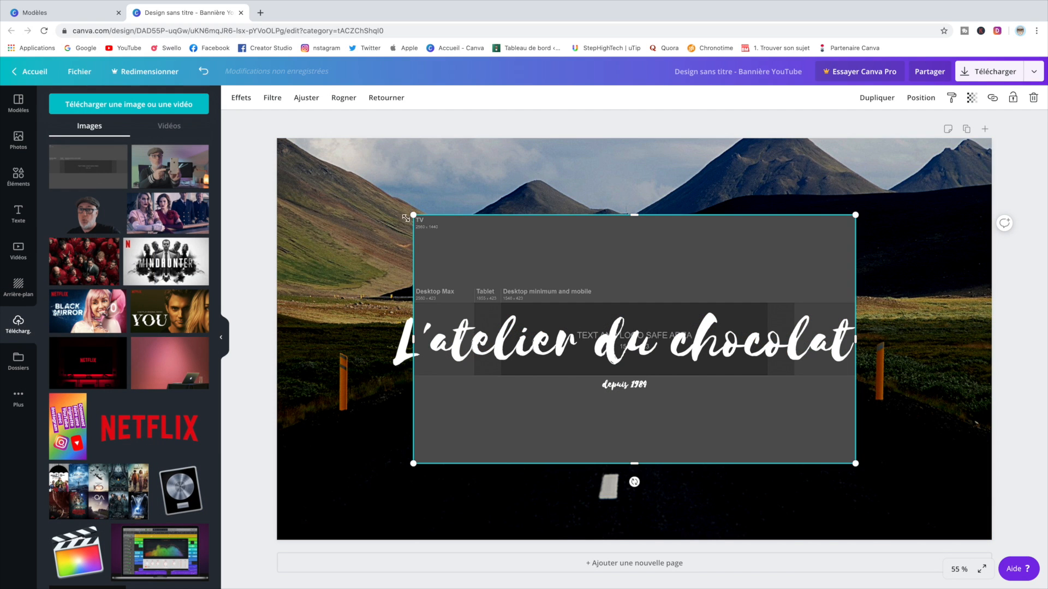
pyautogui.moveTo(413, 215); pyautogui.dragTo(276, 139)
pyautogui.moveTo(855, 463); pyautogui.dragTo(991, 540)
pyautogui.click(972, 98)
pyautogui.moveTo(939, 127); pyautogui.dragTo(909, 125)
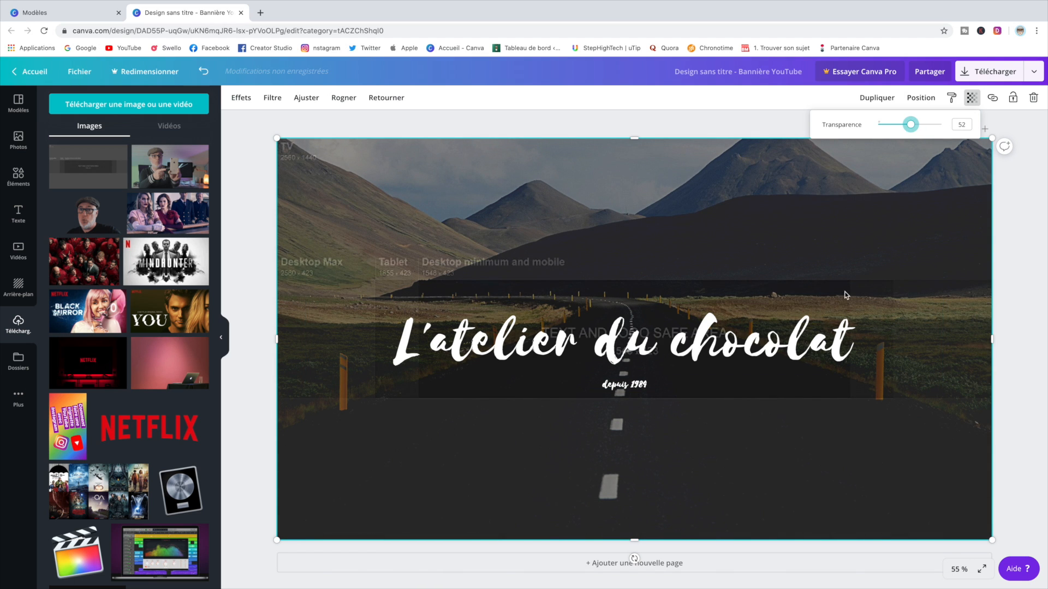
# Step: Shrink the "L'atelier du chocolat" title to font size 125 so that it fits the guide's Desktop minimum and mobile zone
pyautogui.click(581, 346)
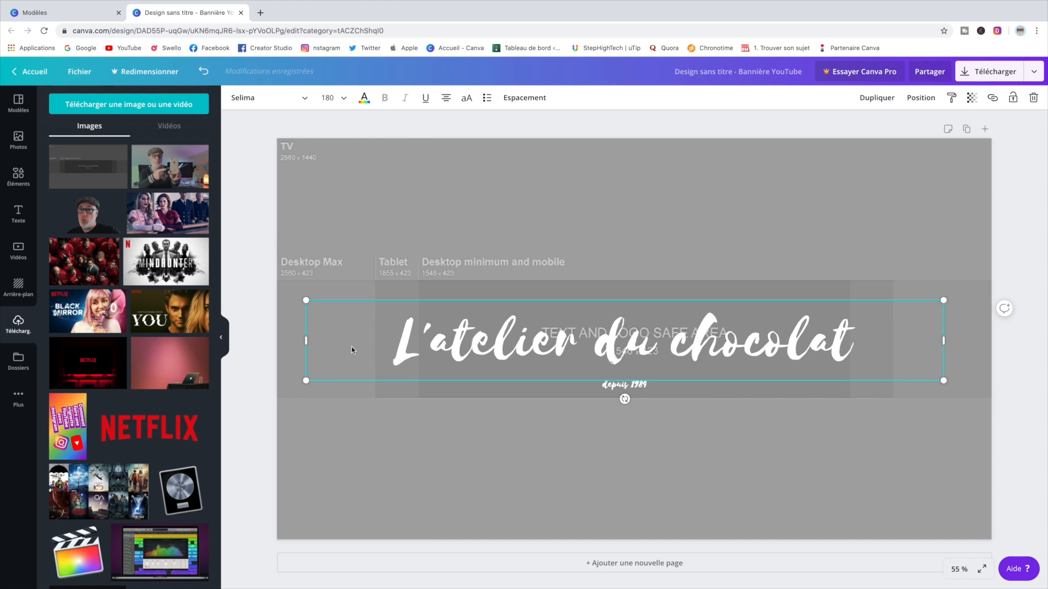
pyautogui.moveTo(307, 381); pyautogui.dragTo(411, 367)
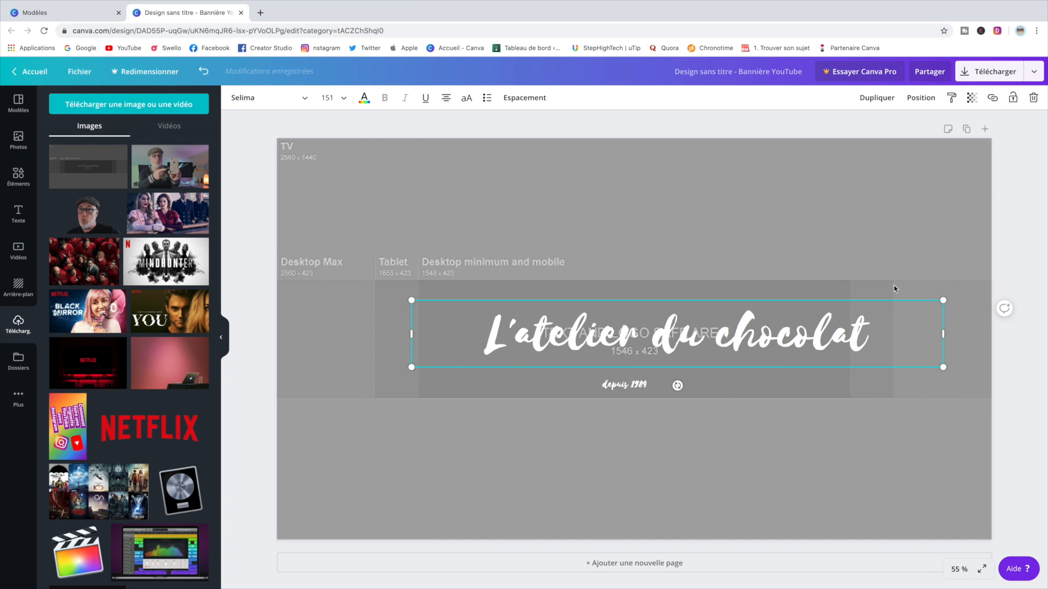
pyautogui.moveTo(926, 306); pyautogui.dragTo(834, 312)
pyautogui.moveTo(744, 334); pyautogui.dragTo(743, 334)
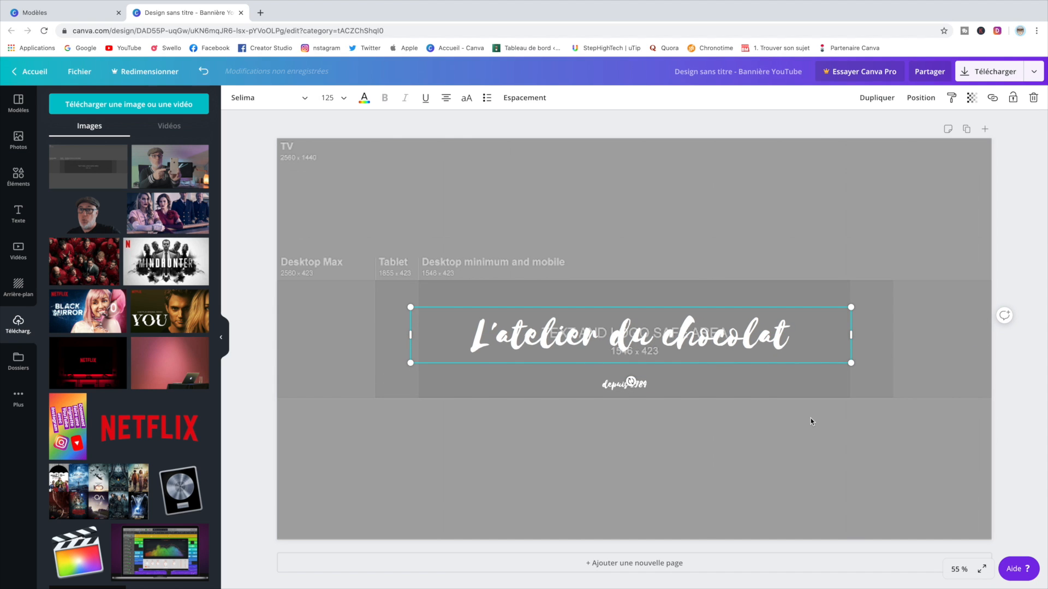
# Step: Undo the title resizing and the guide overlay back to the plain mountain road template
pyautogui.click(738, 215)
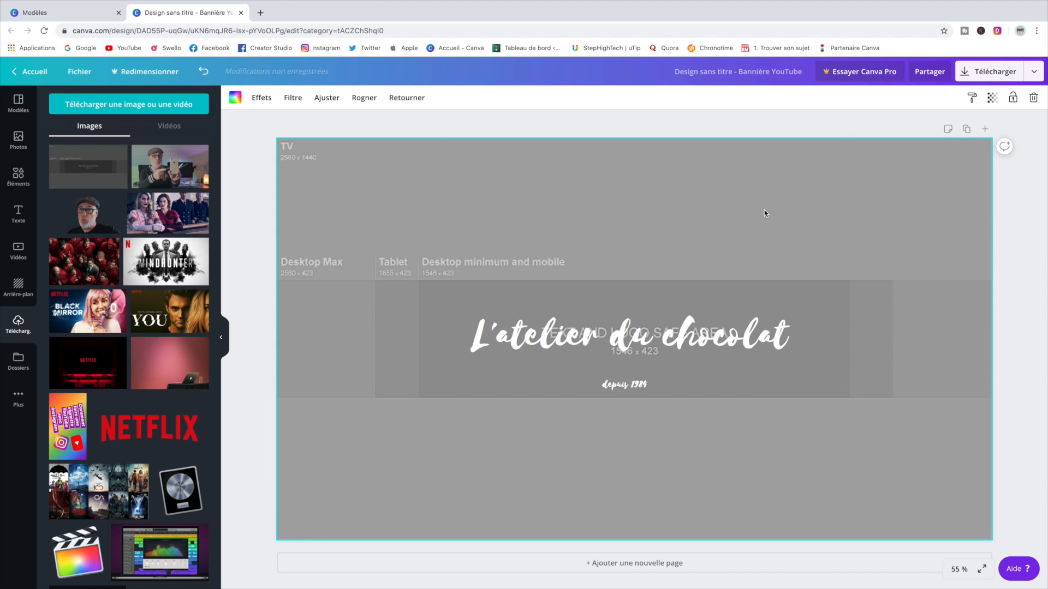
pyautogui.press('super+z')
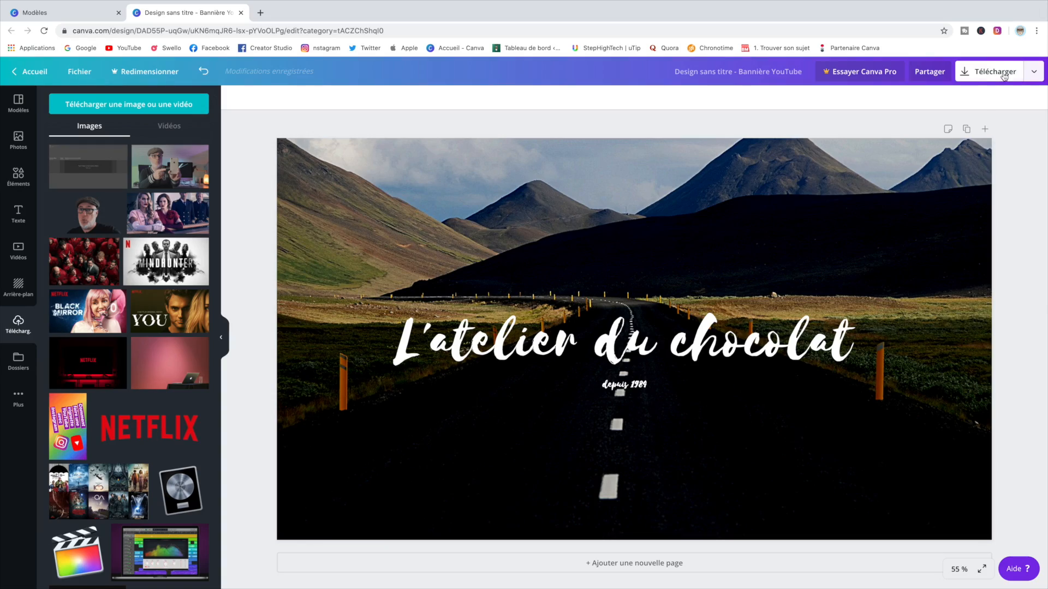
# Step: Open the banner's download options
pyautogui.click(1003, 75)
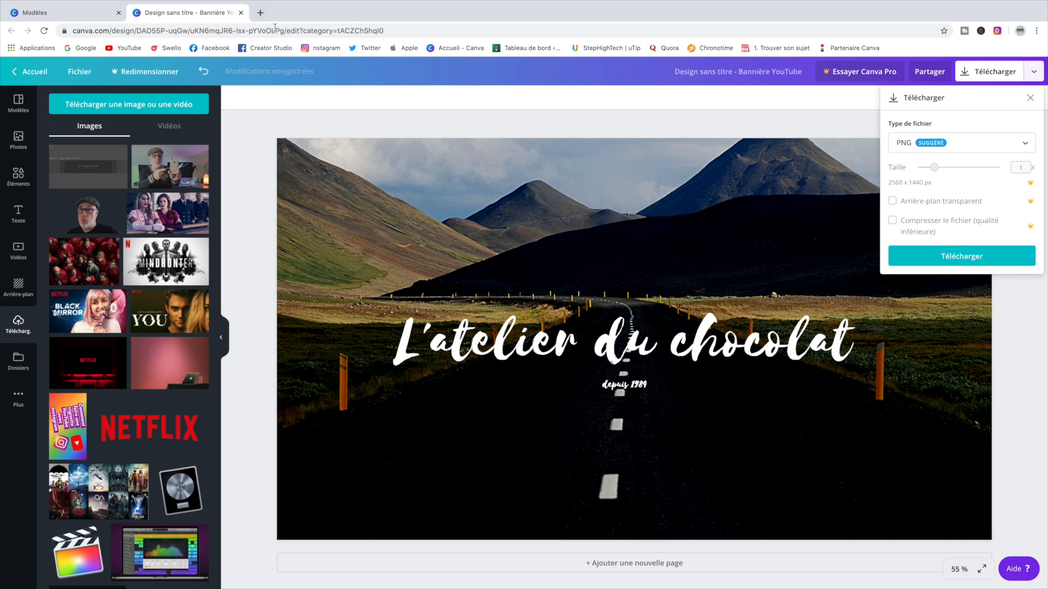
# Step: Switch to the YouTube channel page in a new tab and view the channel art upload dialog without uploading anything
pyautogui.click(261, 14)
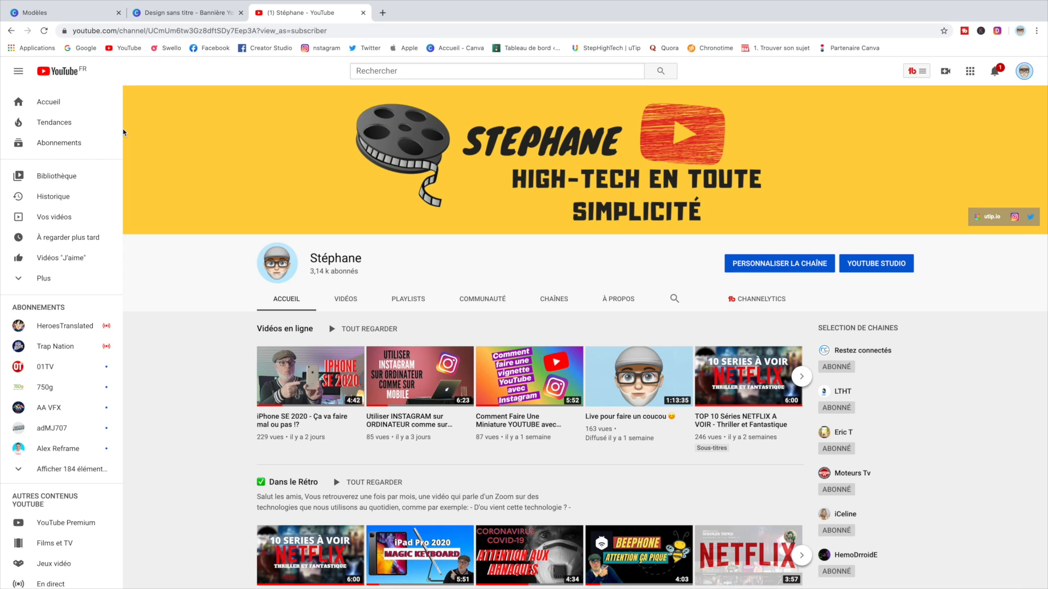
pyautogui.moveTo(419, 138)
pyautogui.click(1036, 106)
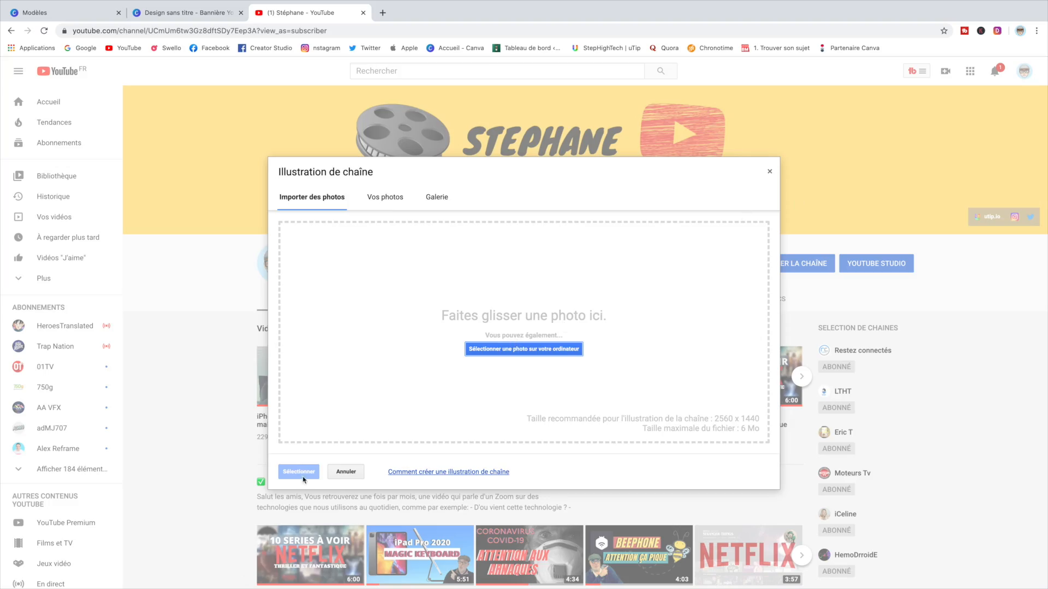
pyautogui.click(769, 173)
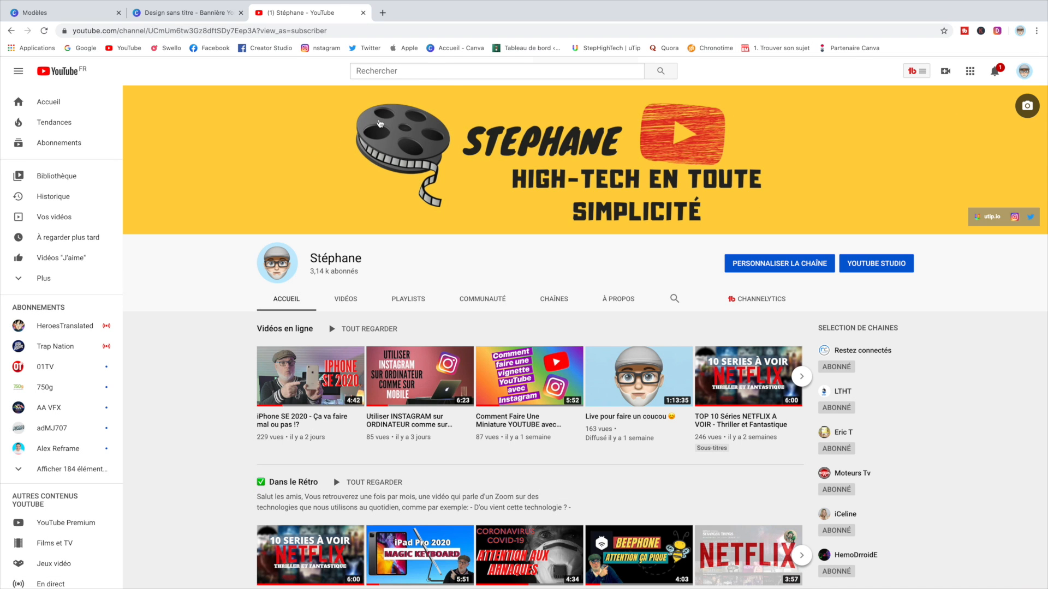